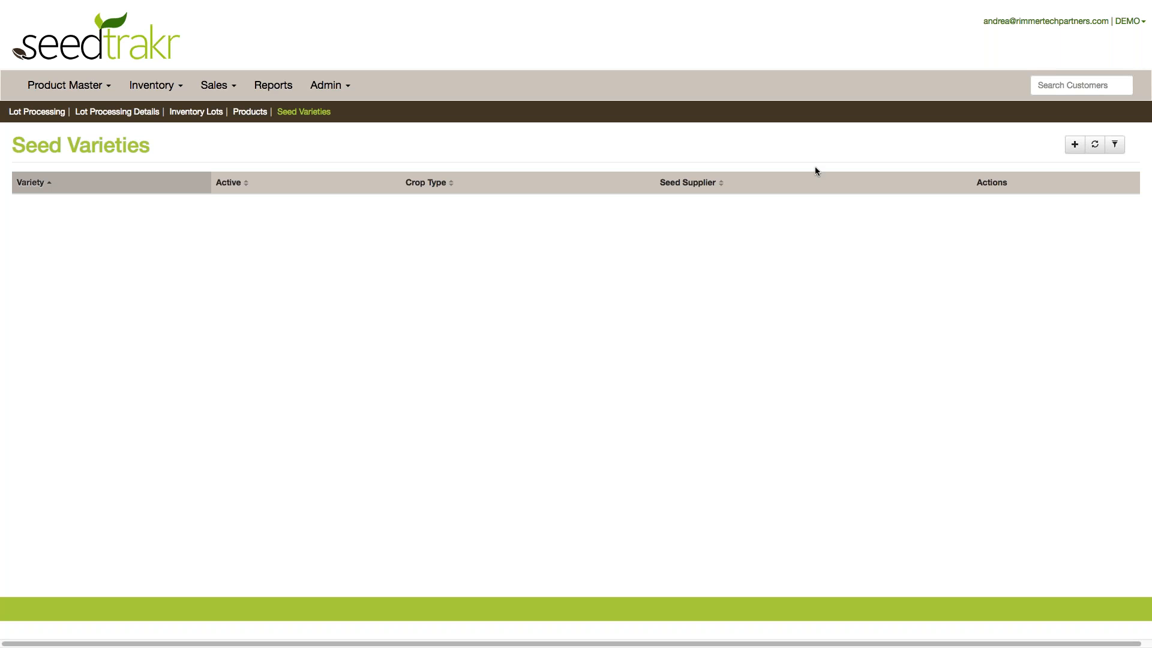
- Add and save an active seed variety Conlon with crop type Barley and seed supplier Andrea Genetics Inc
left_click(1073, 147)
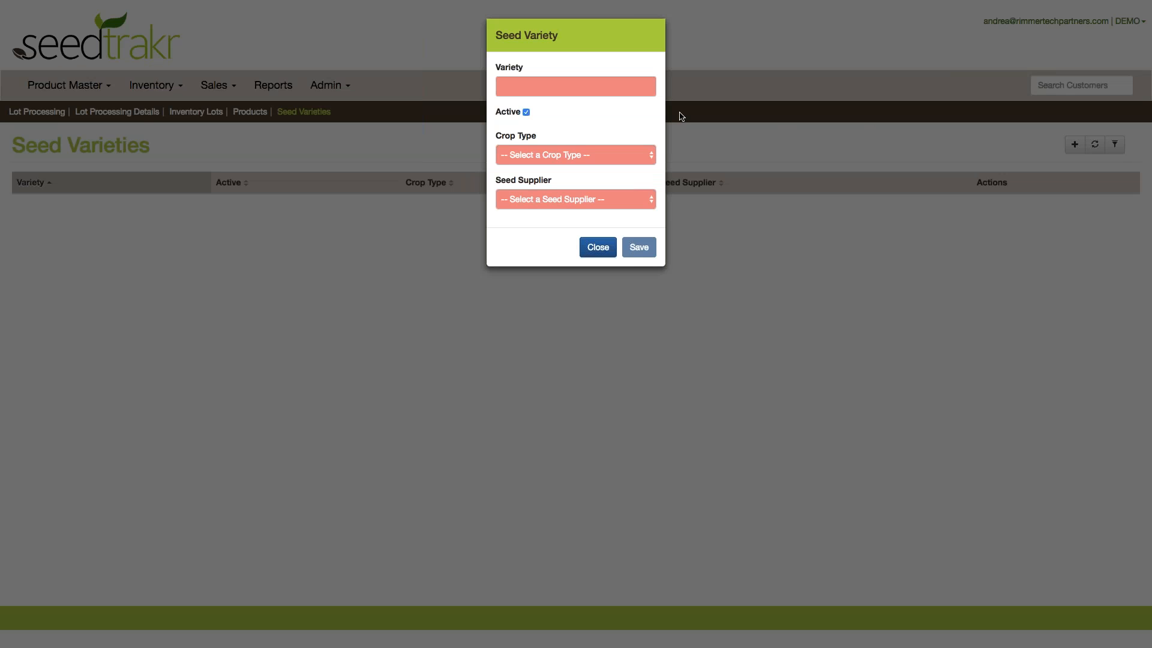
left_click(573, 86)
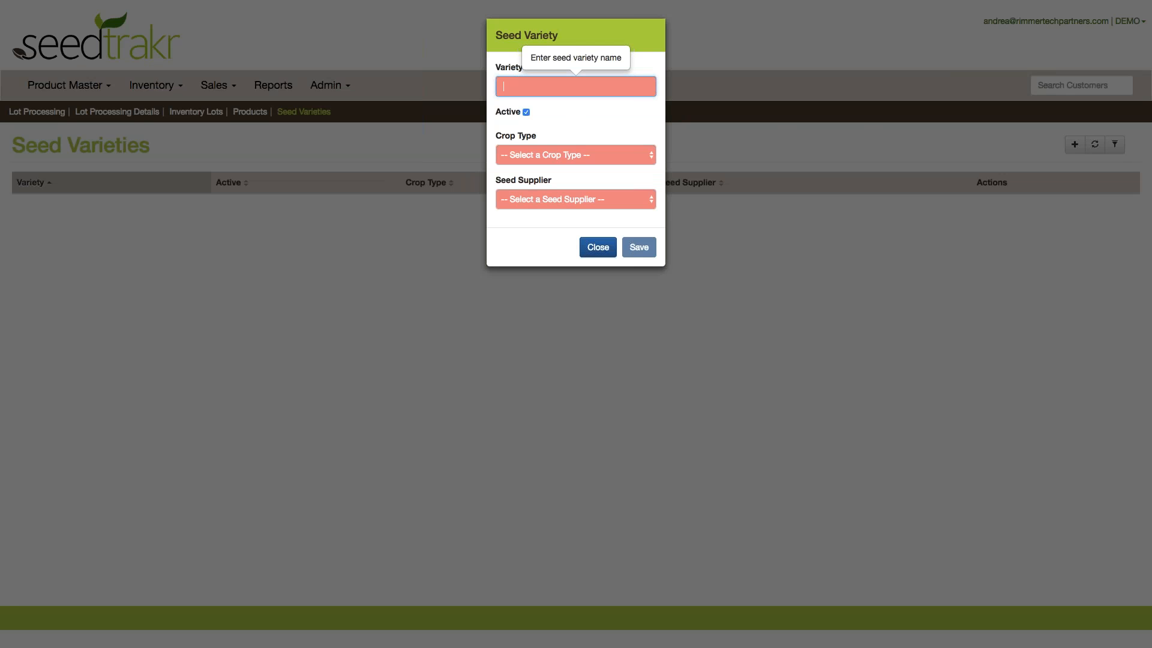
type("Conlon")
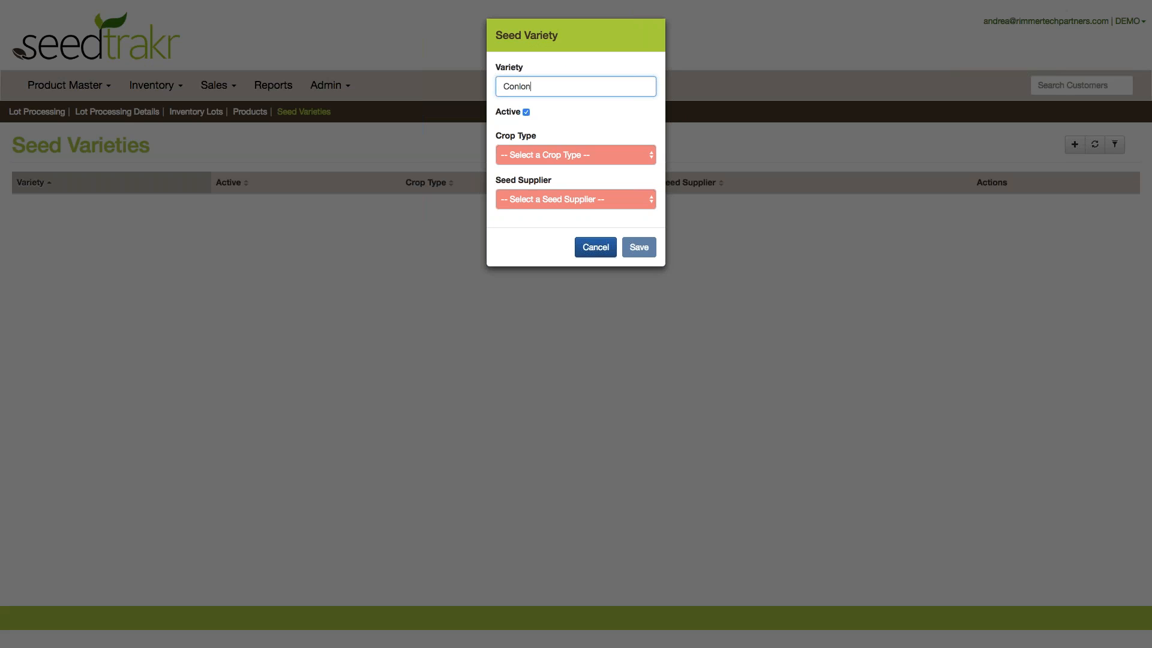
left_click(576, 155)
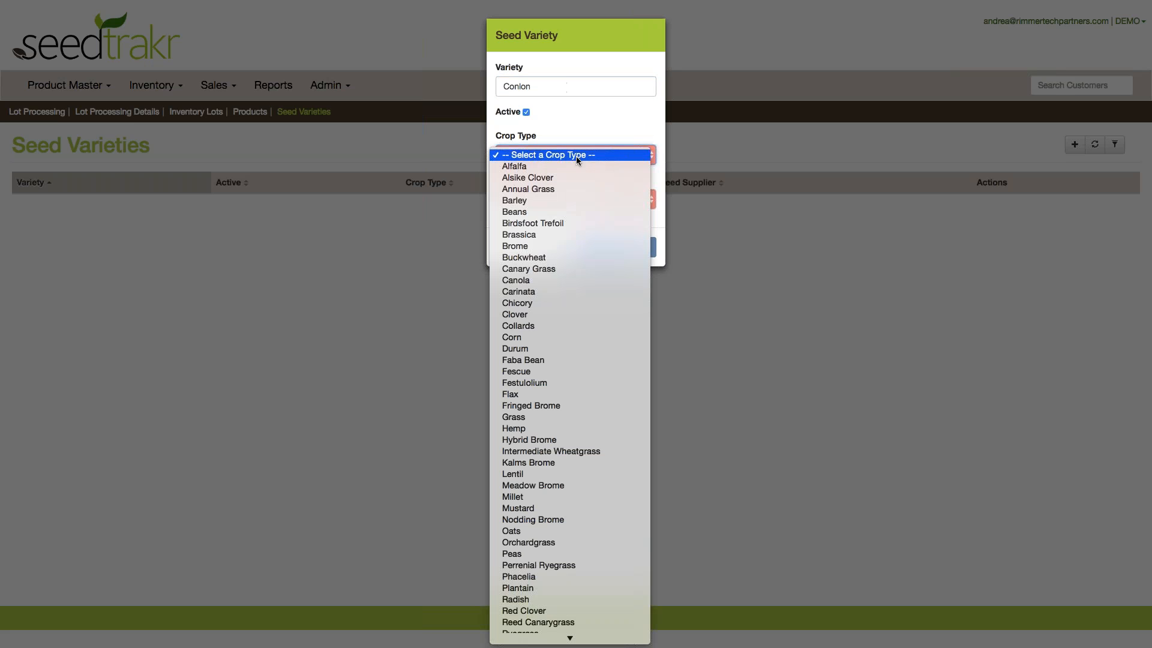
left_click(564, 202)
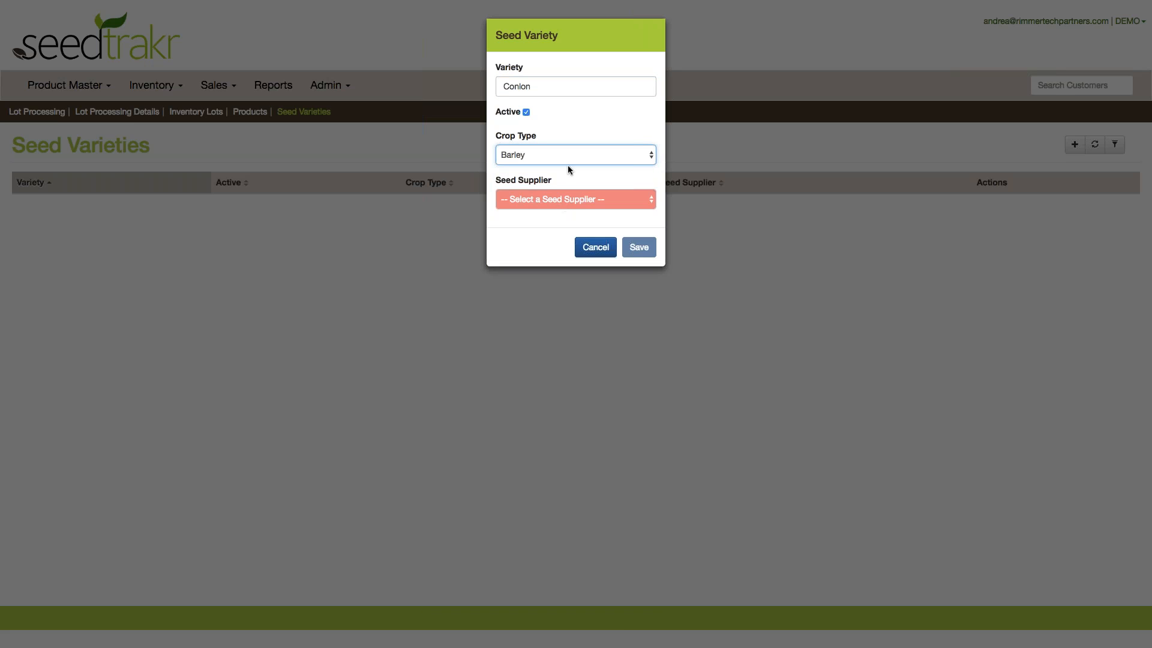
left_click(558, 200)
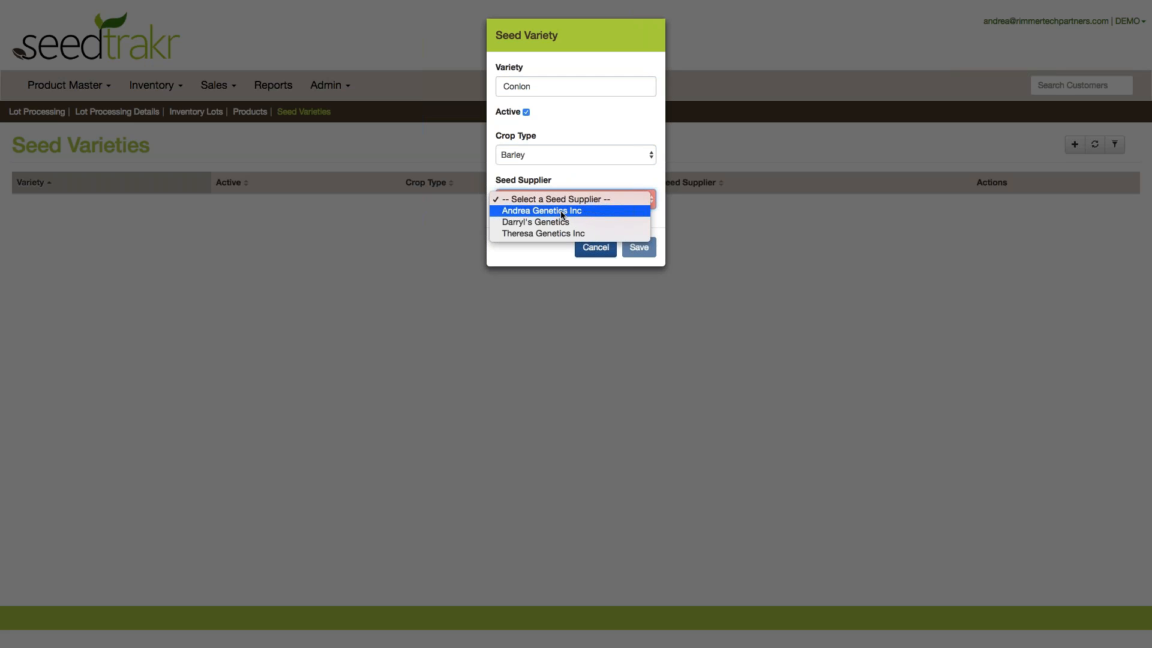
left_click(569, 212)
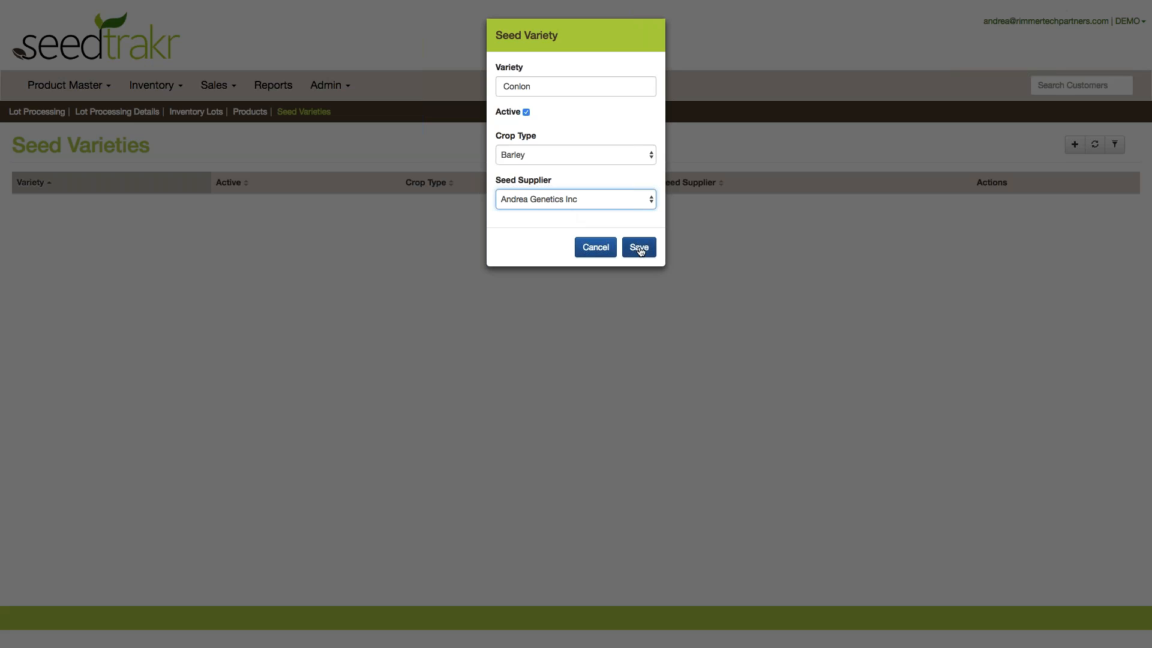
left_click(639, 249)
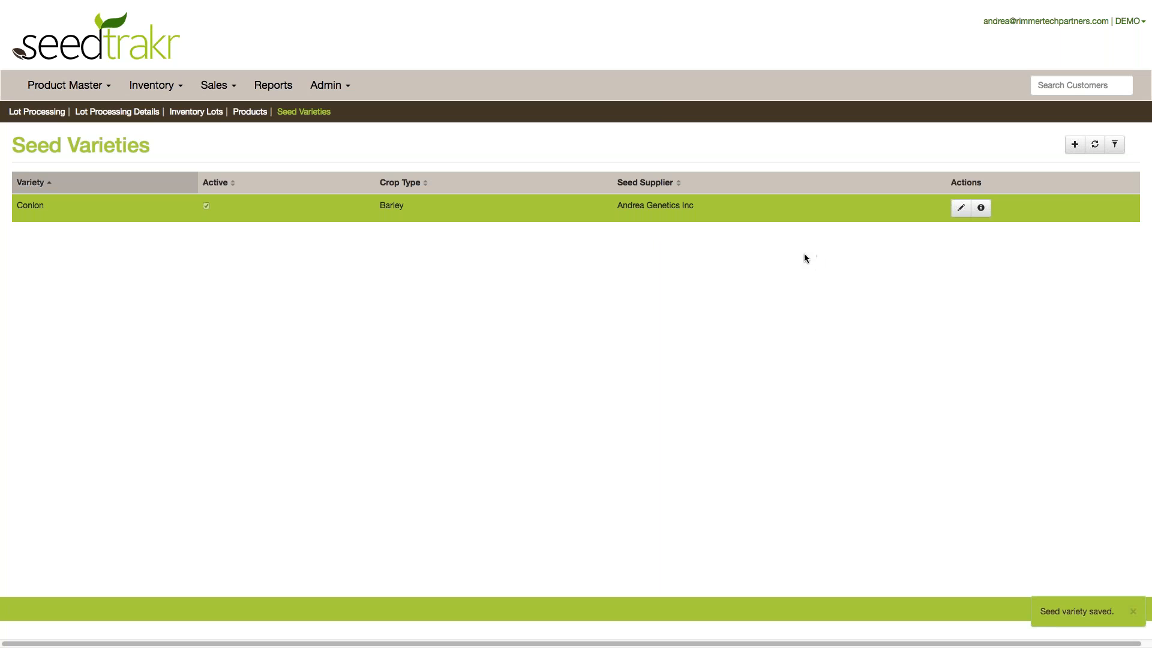
- Add and save an active seed variety Souris with crop type Oats and seed supplier Theresa Genetics Inc
left_click(1075, 144)
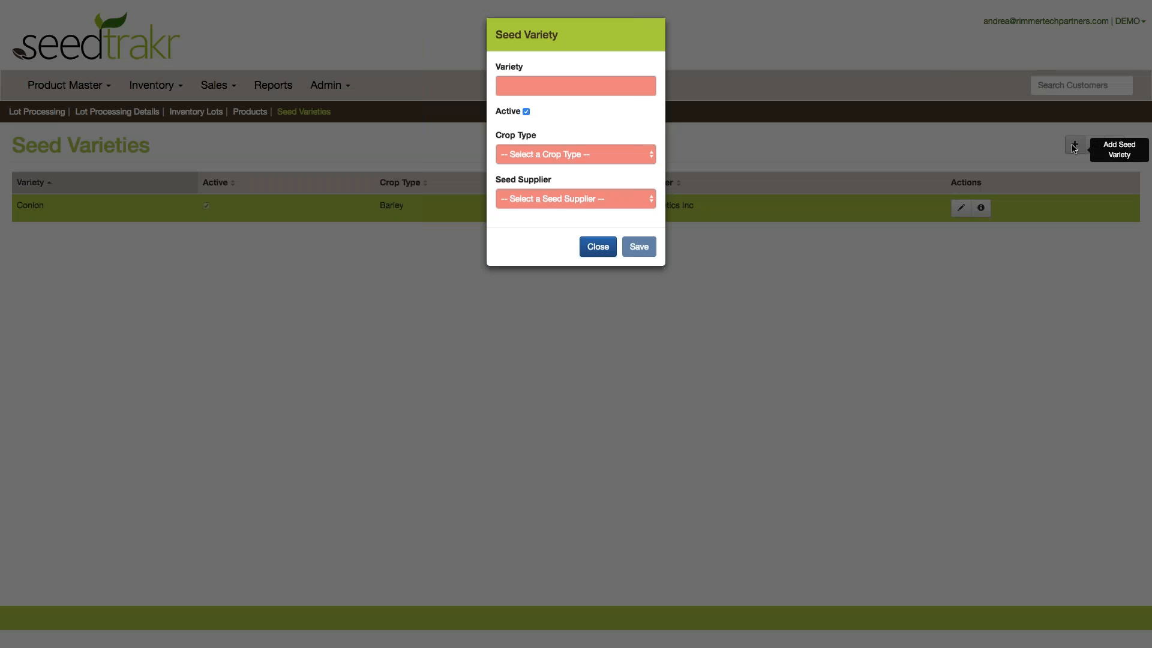
left_click(556, 86)
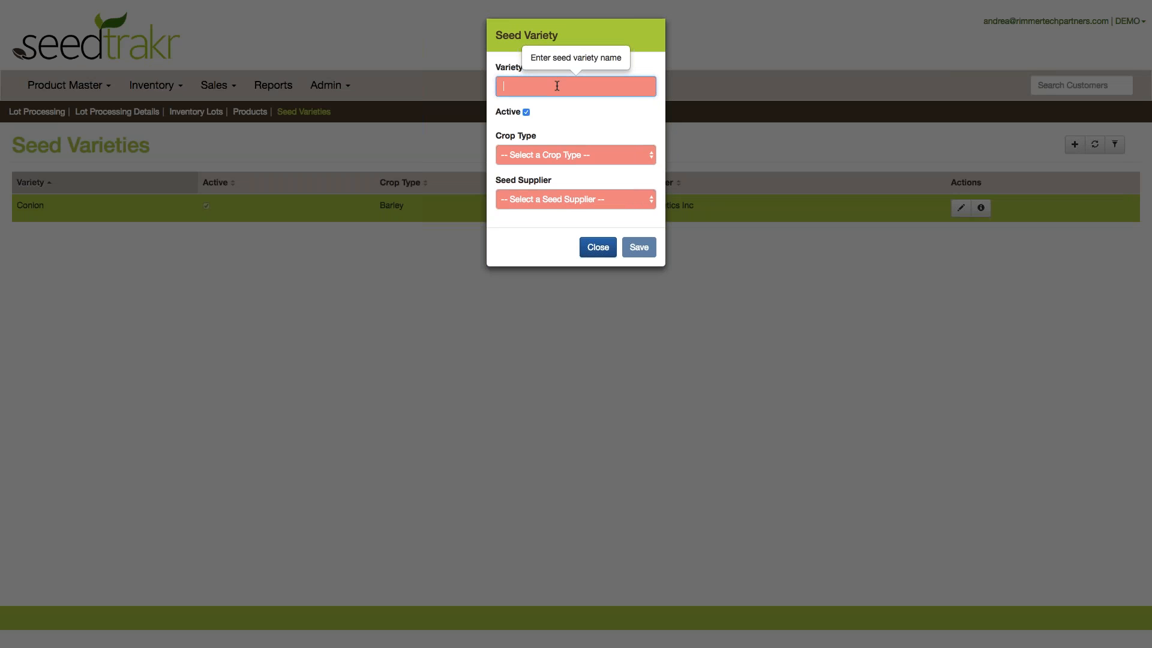
type("Souris")
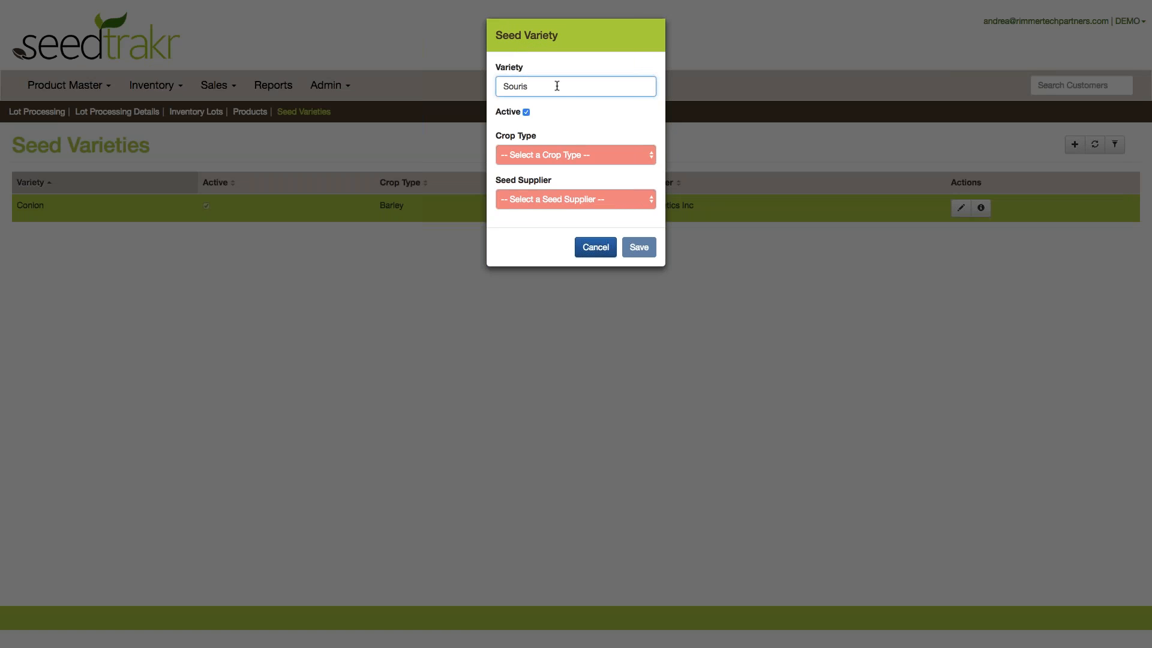
left_click(558, 155)
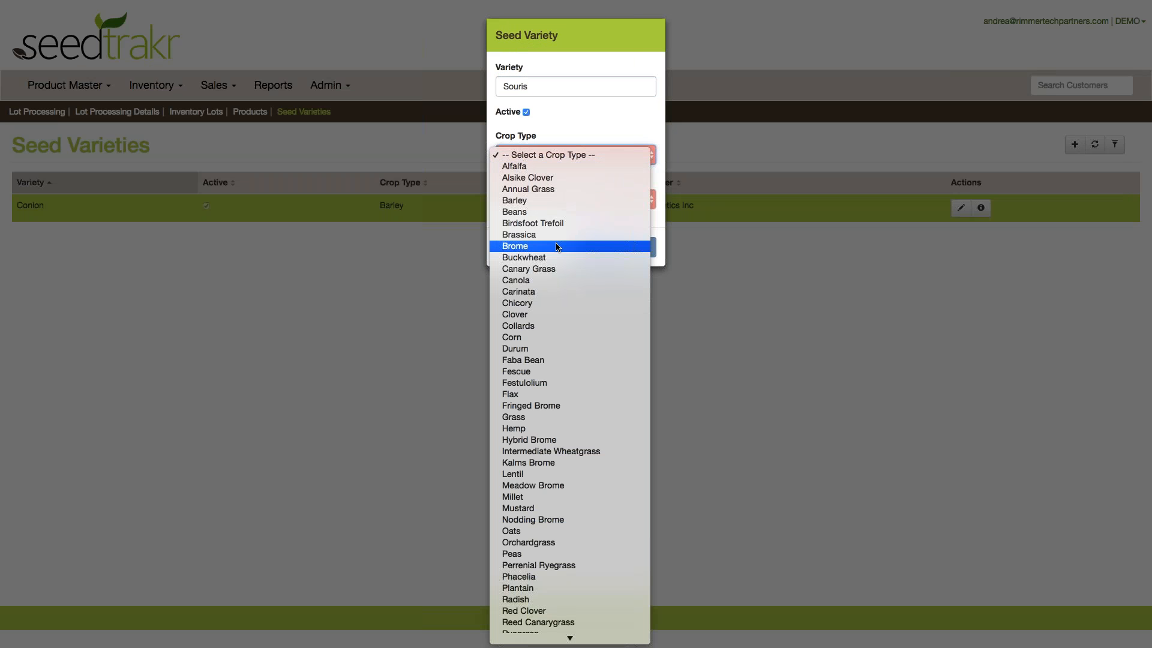
key("o")
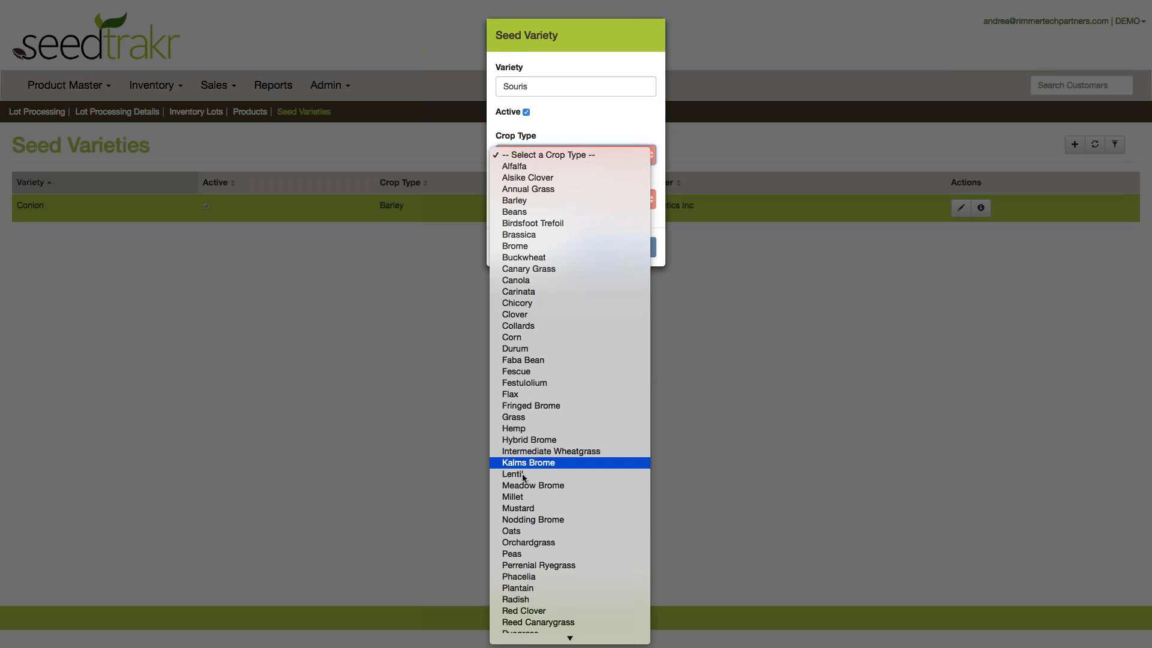
left_click(519, 532)
left_click(554, 201)
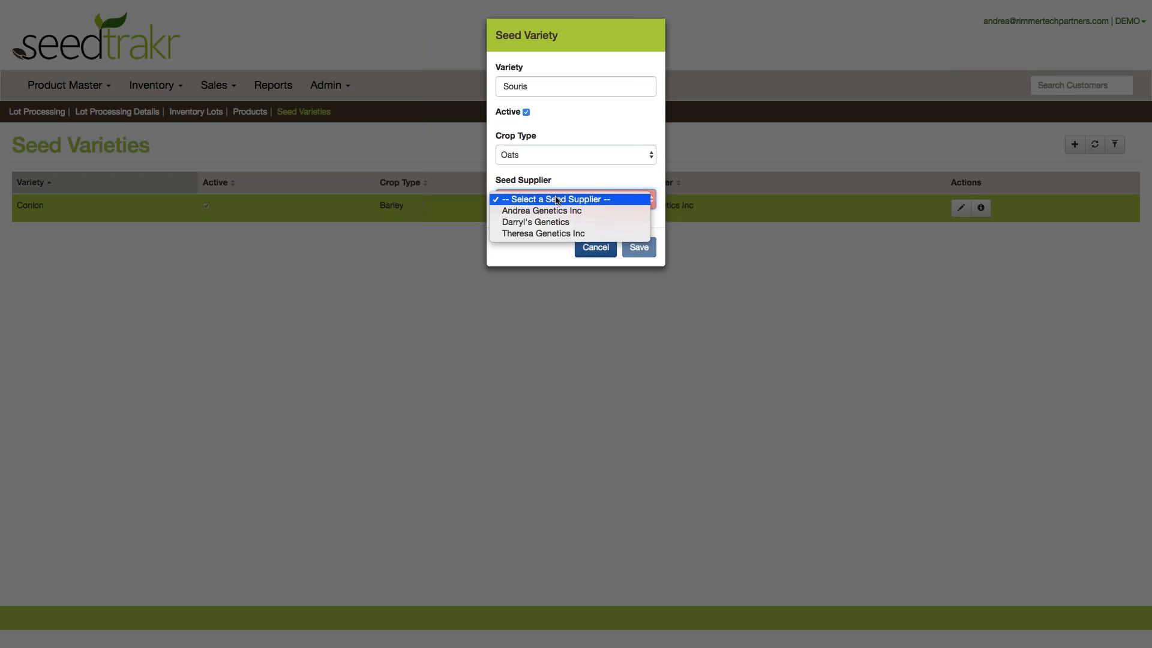
left_click(554, 234)
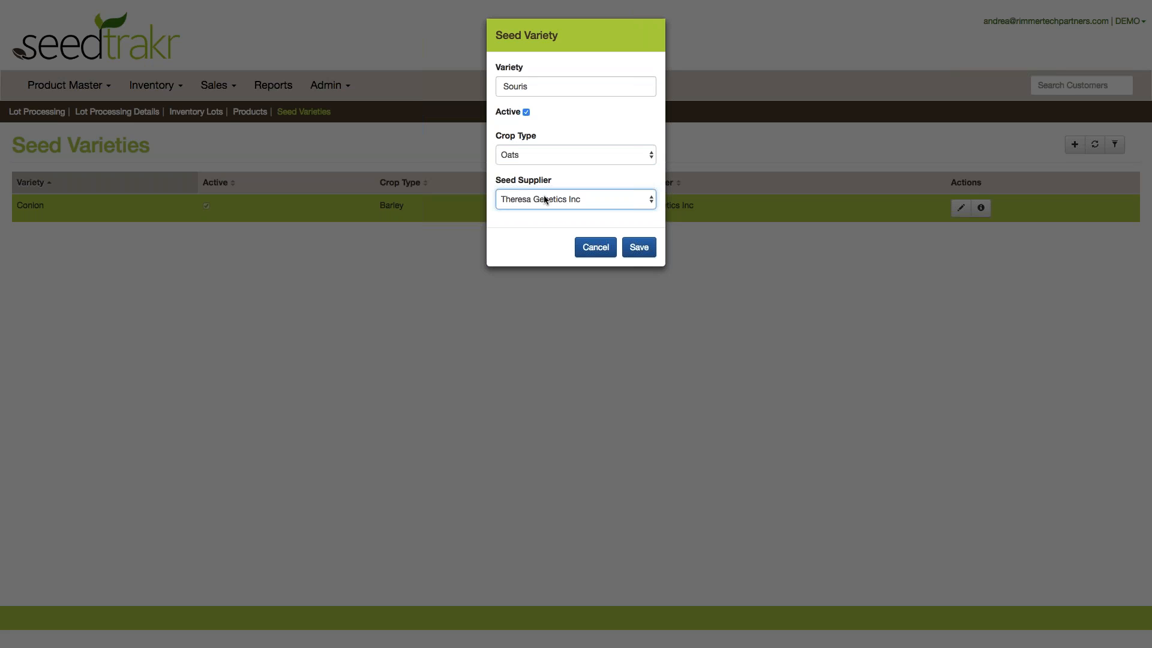
left_click(637, 249)
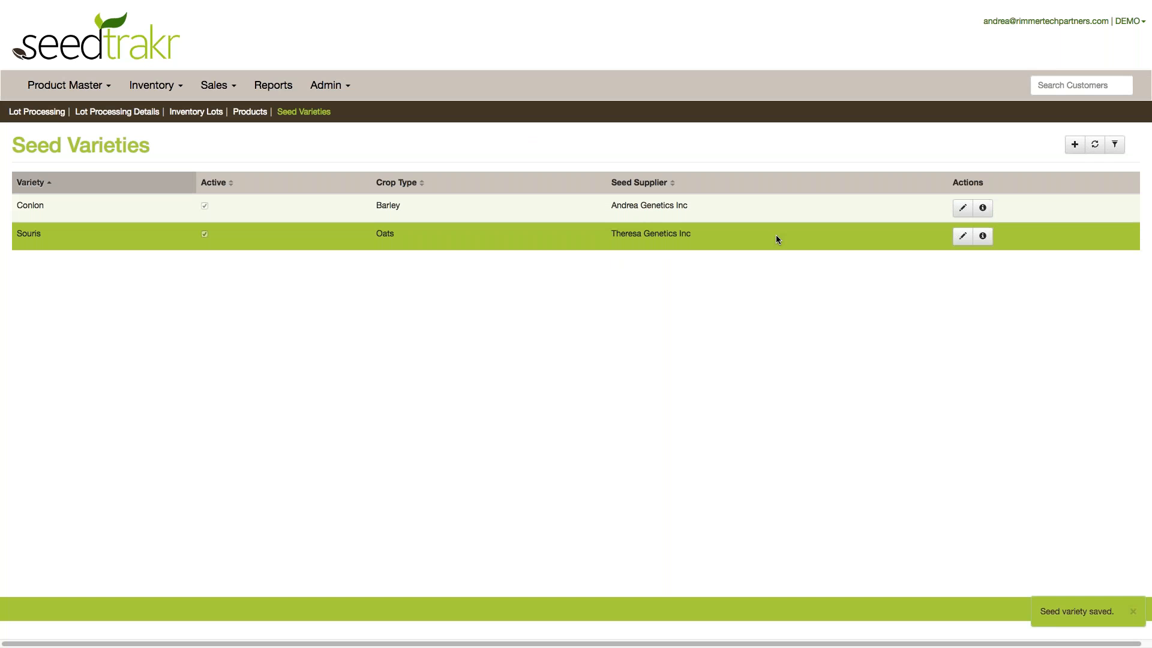
- Rename the Souris seed variety to Souris Oats and save it
left_click(962, 236)
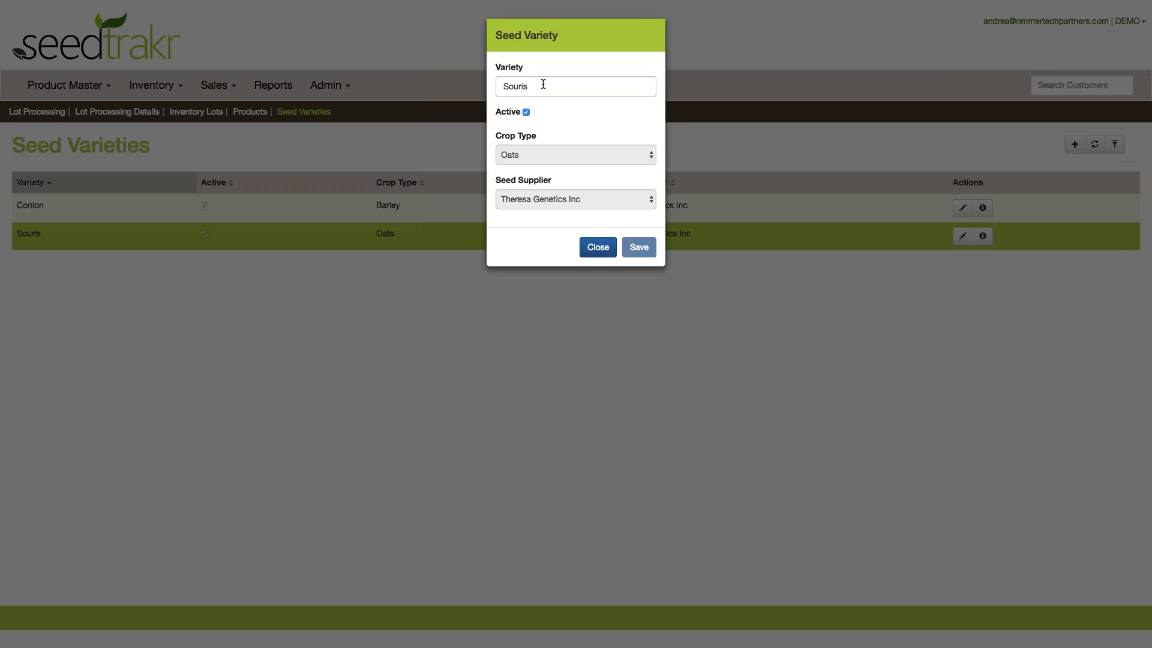
left_click(543, 84)
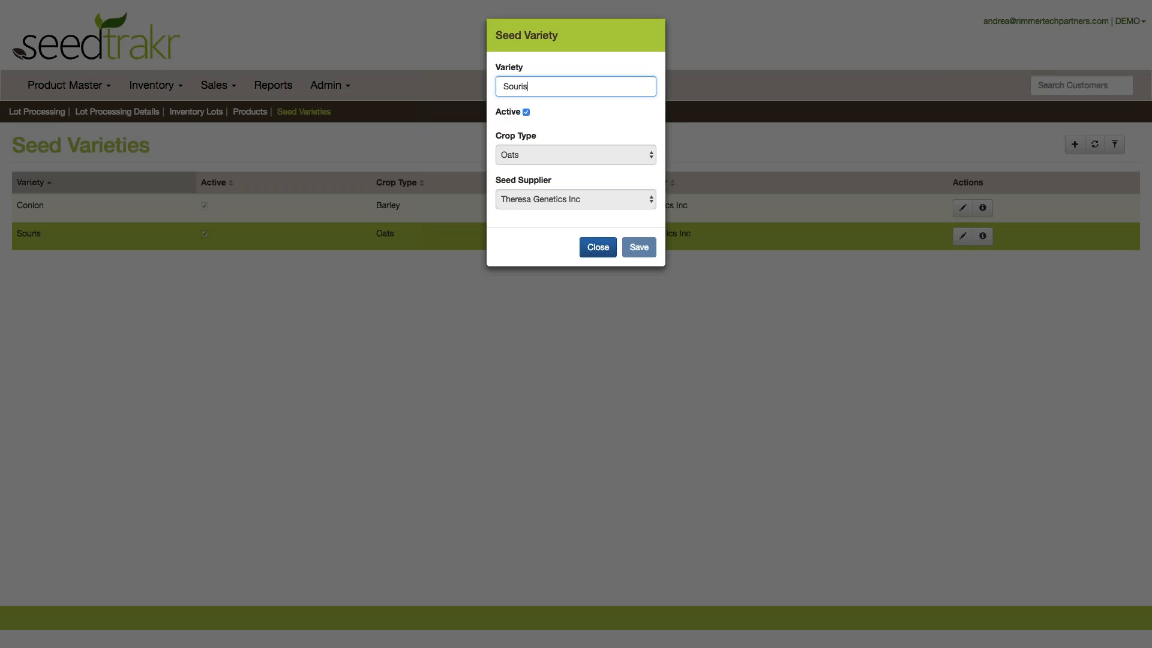
type("Pats")
key("BackSpace")
key("BackSpace")
key("BackSpace")
key("BackSpace")
type("Oats")
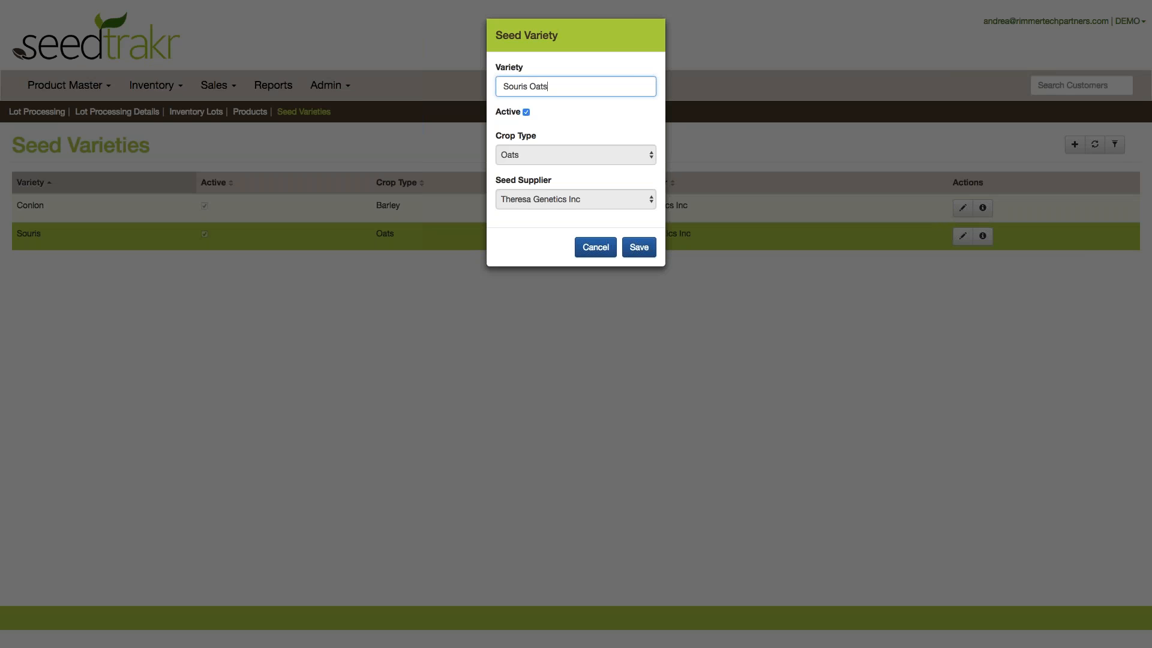
left_click(639, 248)
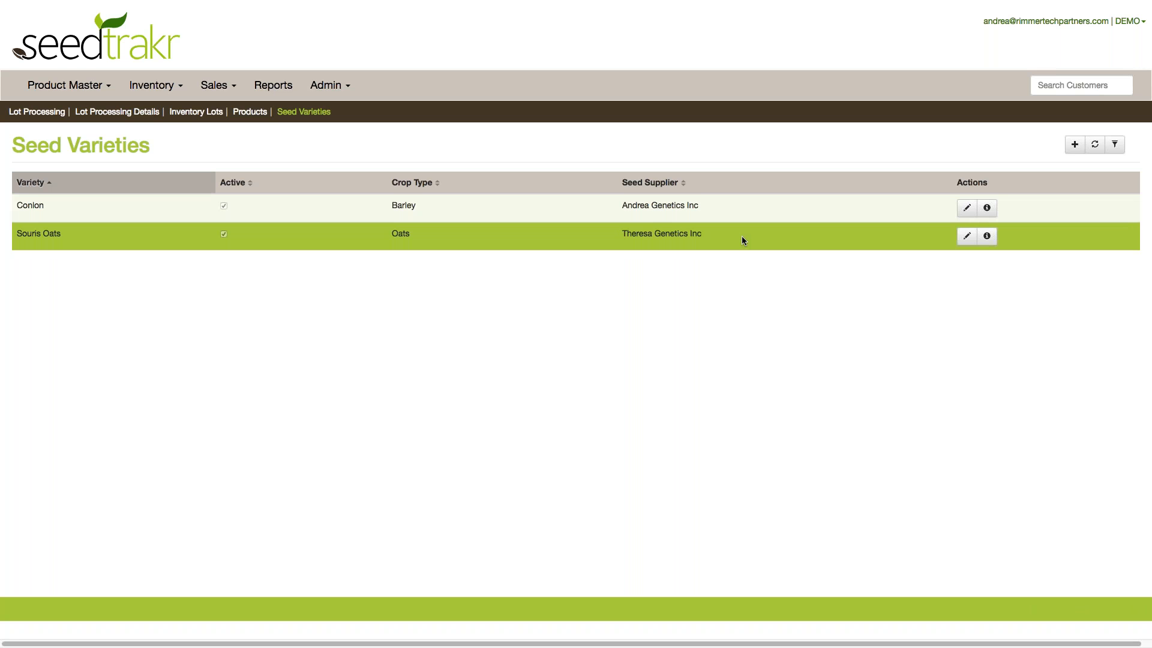
- Make the Souris Oats seed variety inactive and save the record
left_click(967, 240)
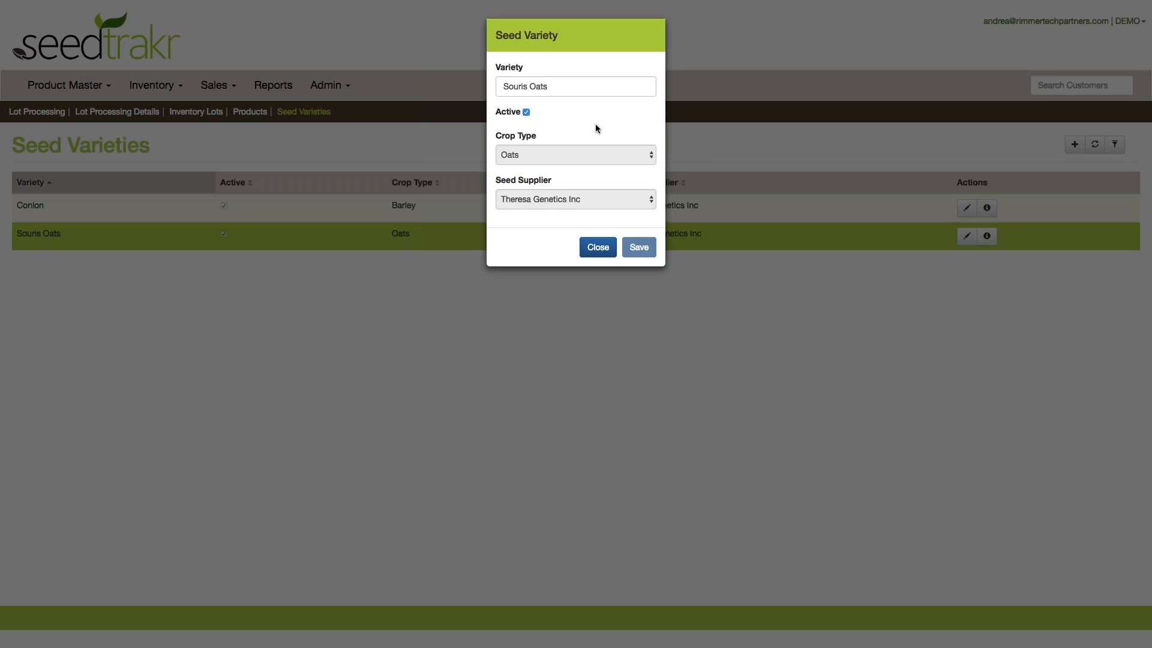
left_click(526, 113)
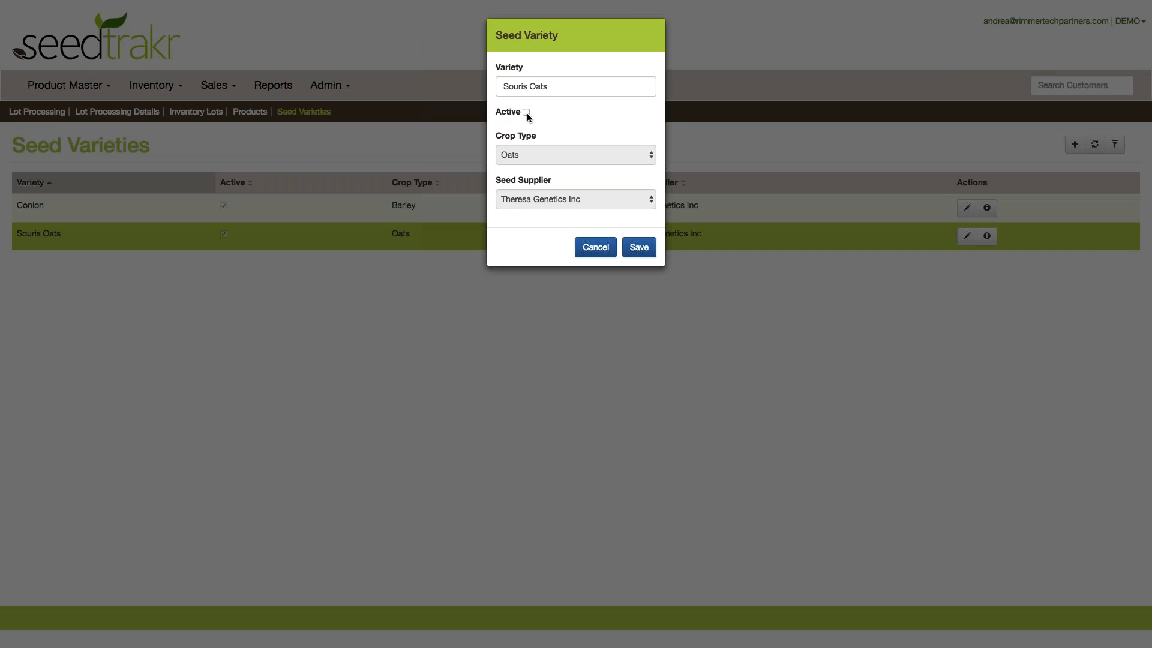
left_click(638, 247)
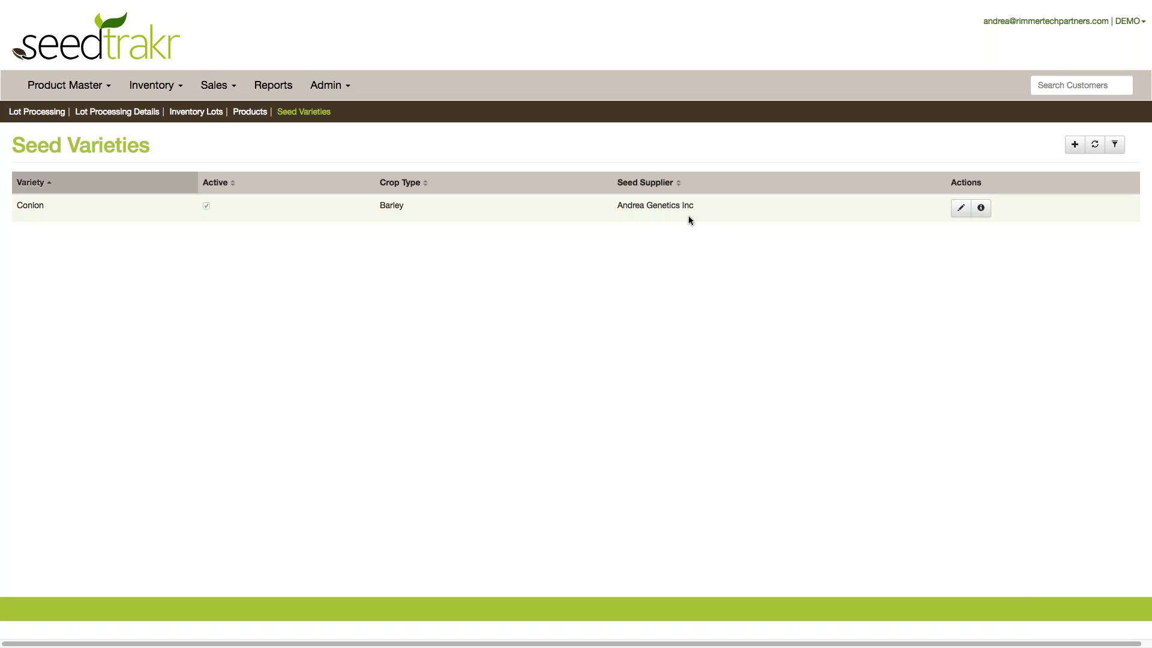
- Filter the seed varieties to view the inactive ones, then restore the active-only filter and hide the filter options
left_click(1117, 149)
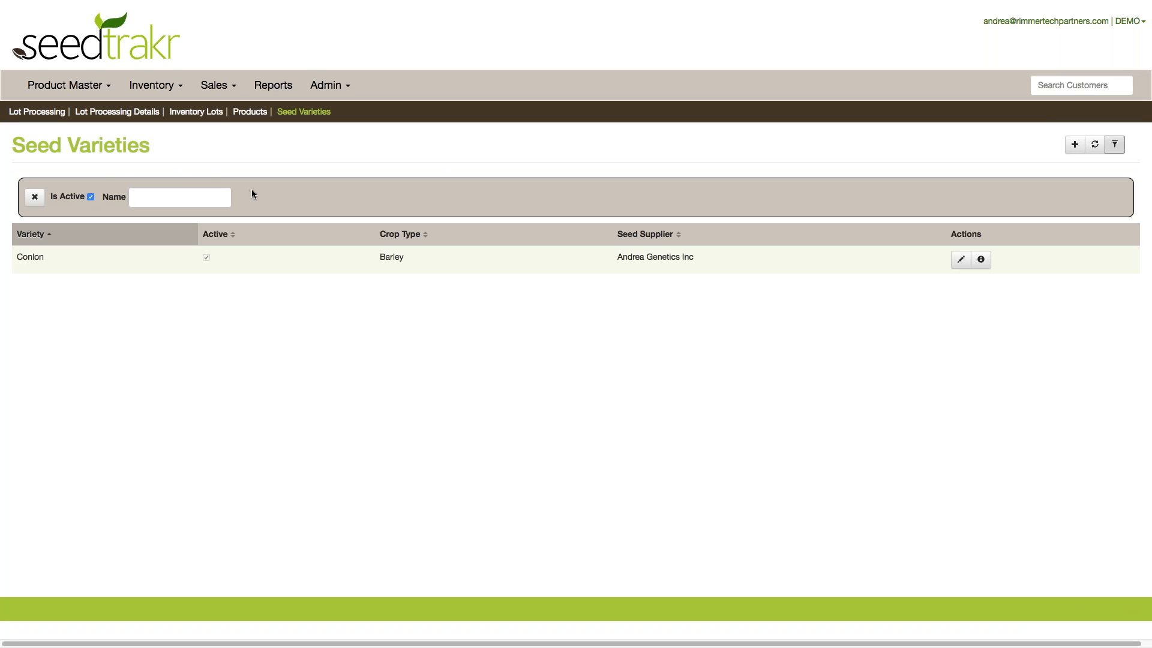
left_click(91, 197)
scroll(203, 335, "down", 3)
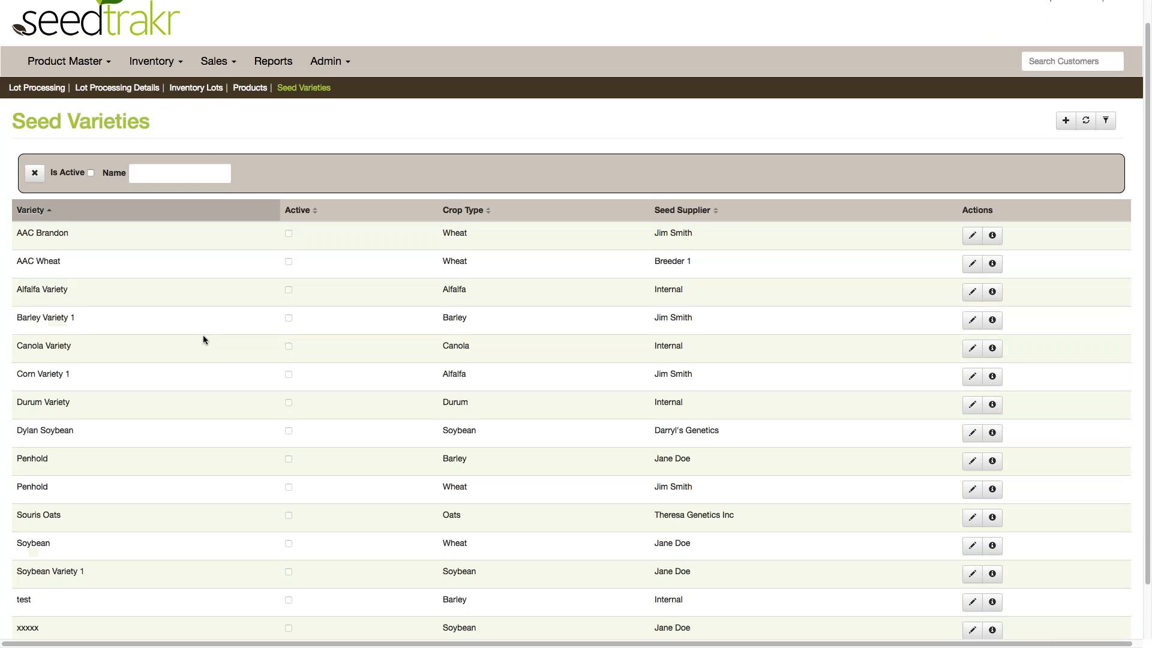
scroll(203, 335, "up", 3)
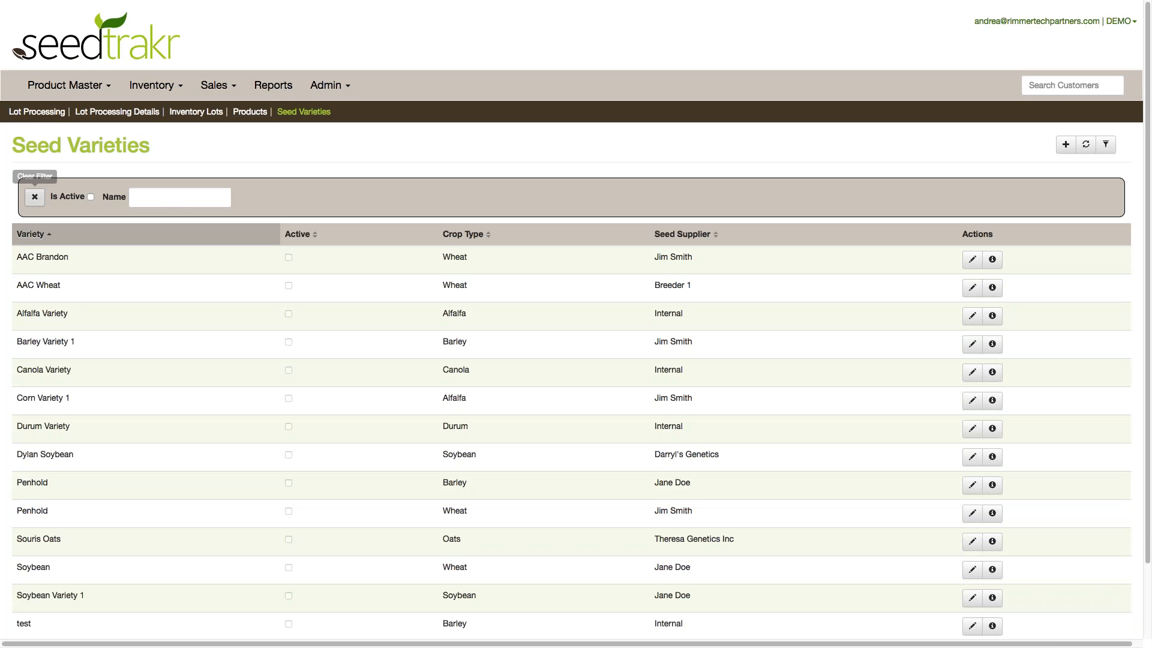
left_click(90, 197)
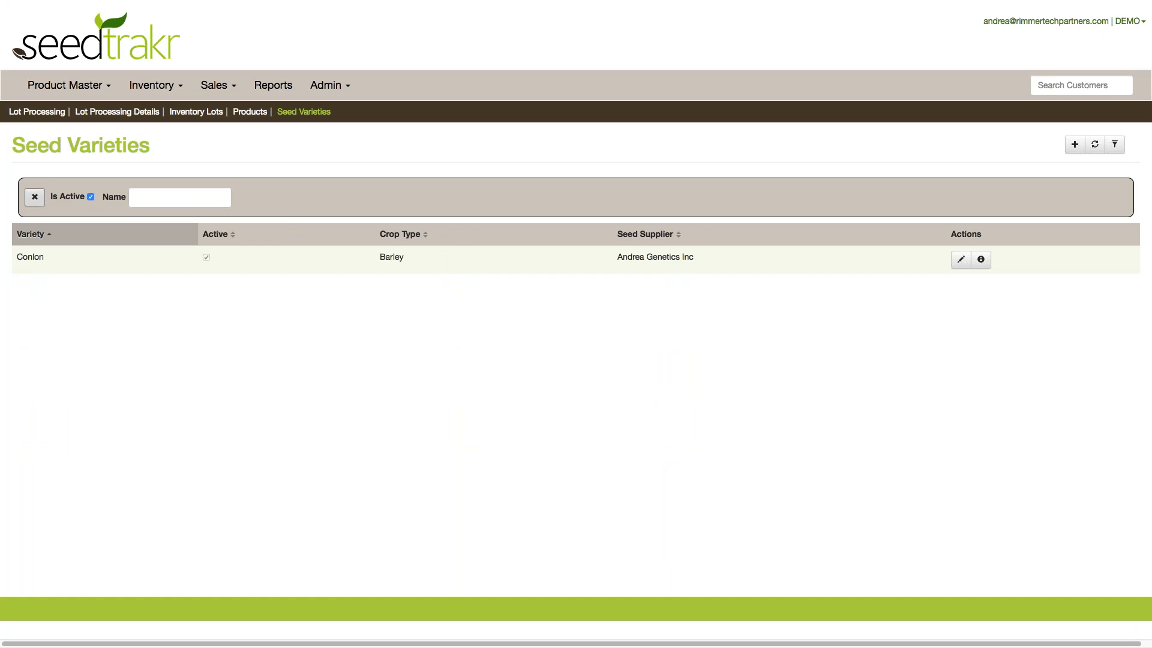
left_click(1113, 144)
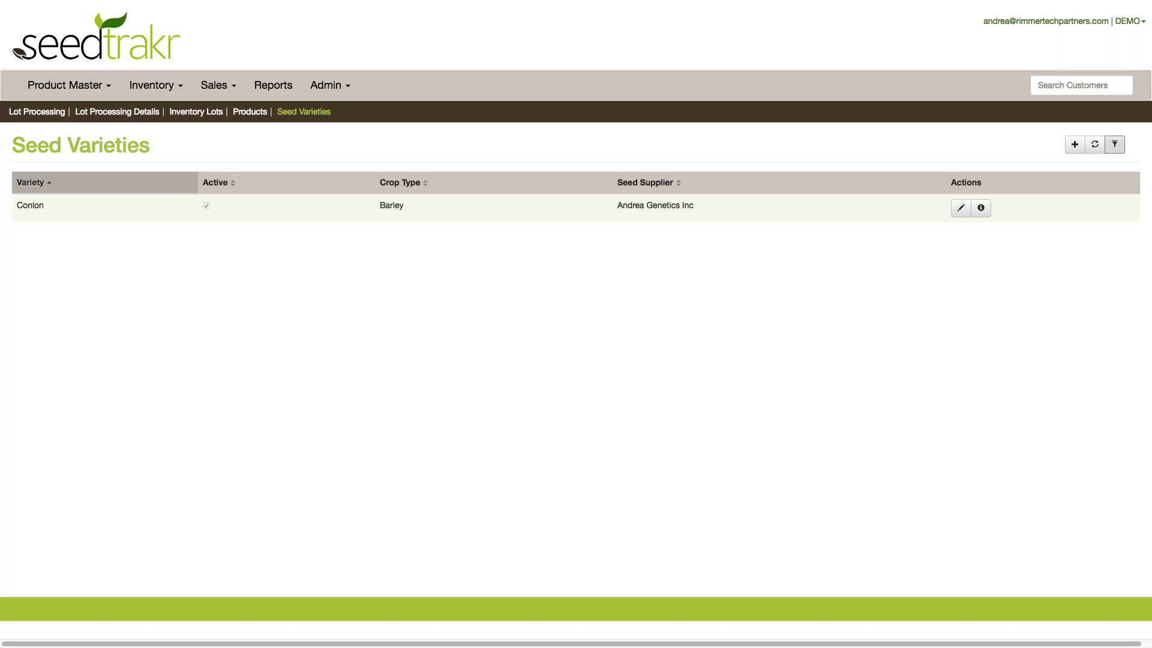
- Review the property values recorded for the Add event in Conlon's change log, then close the log
left_click(981, 208)
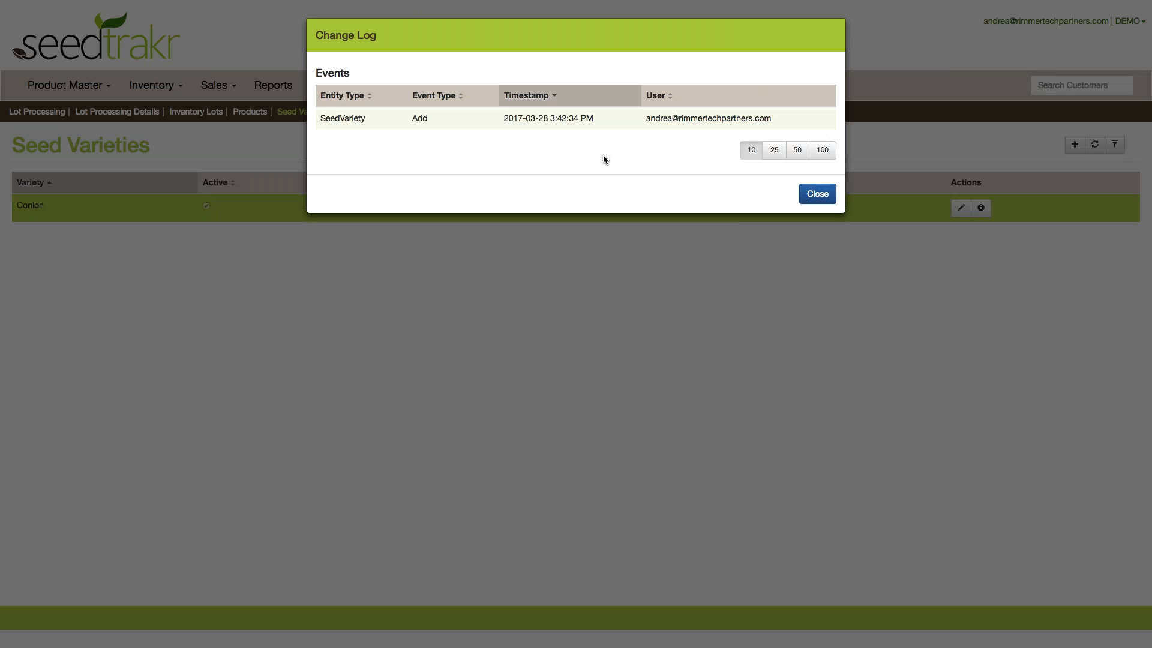
left_click(379, 120)
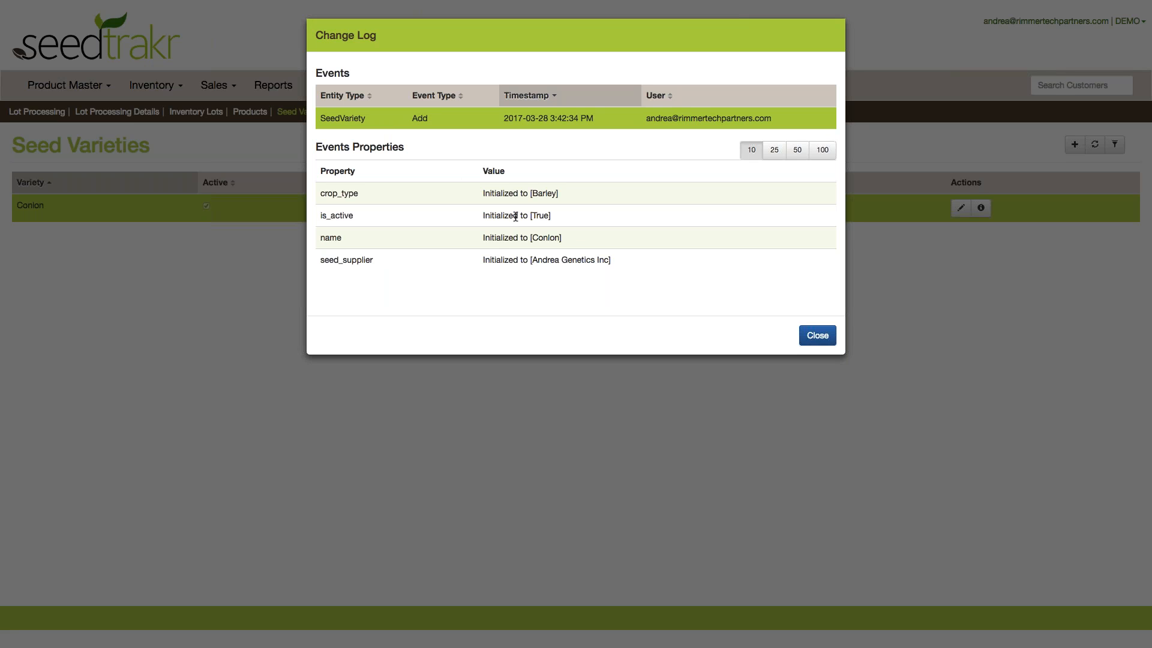
left_click_drag(530, 237, 612, 262)
left_click(572, 239)
left_click(621, 264)
left_click(816, 336)
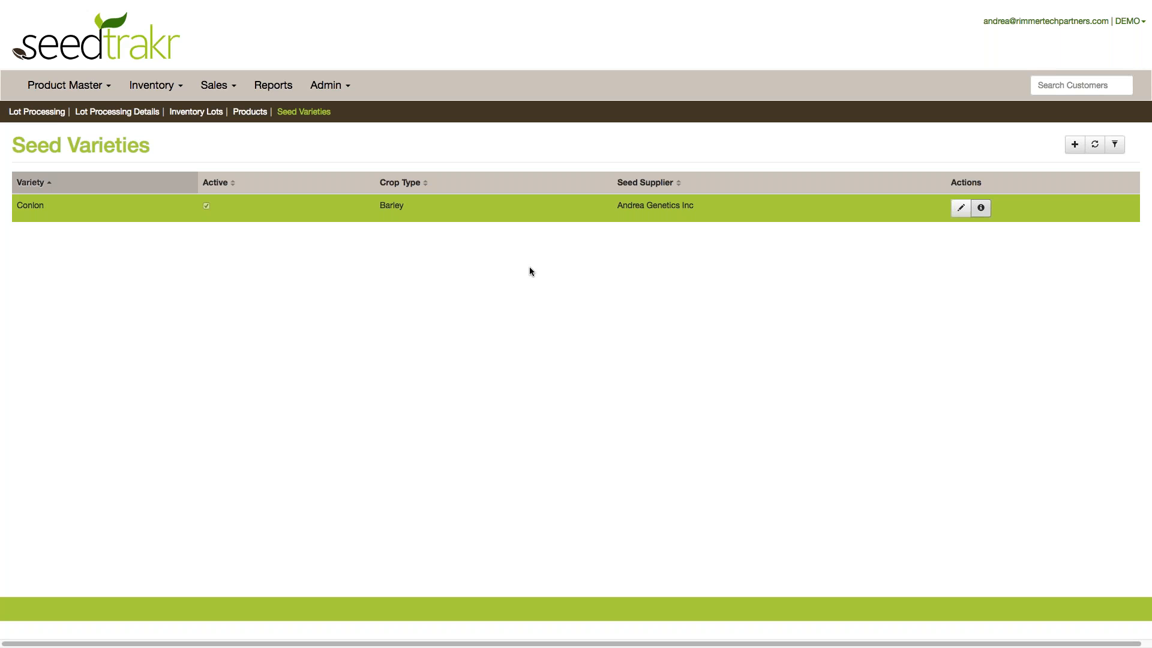